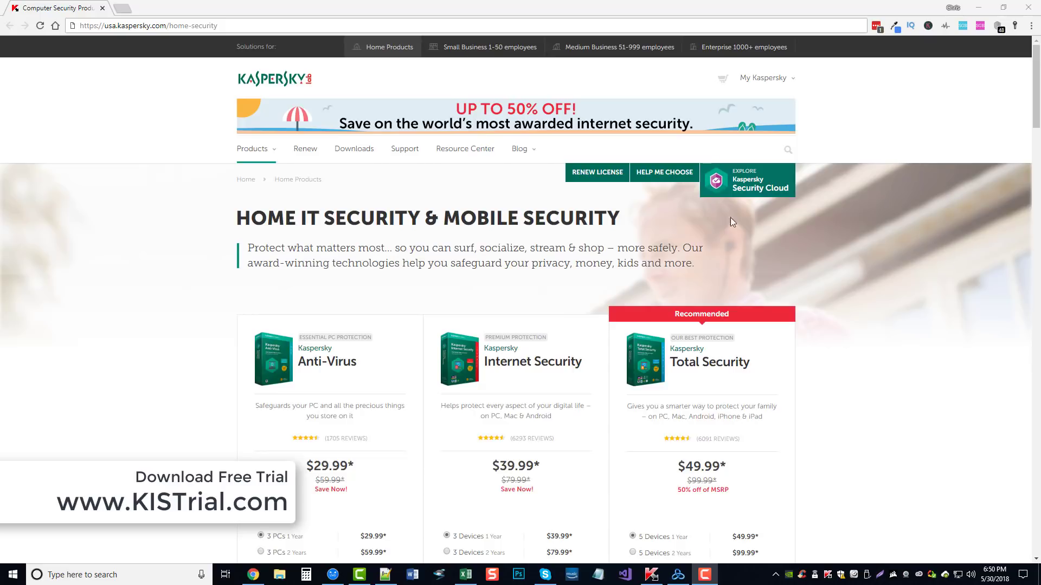
Scroll the Kaspersky home security page in Chrome down to the per-product pricing options.
click(1036, 69)
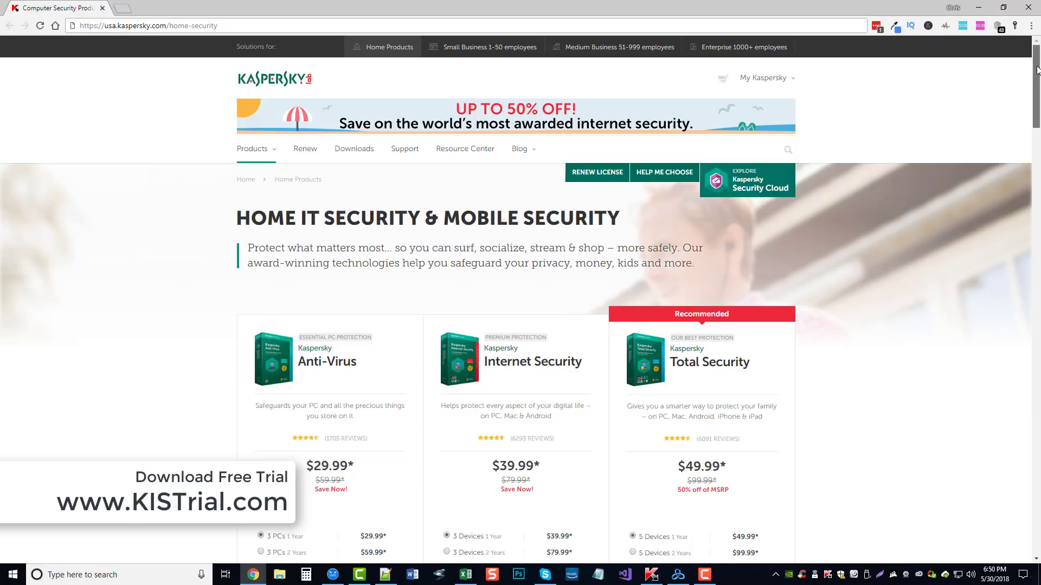
drag(1037, 70, 1037, 198)
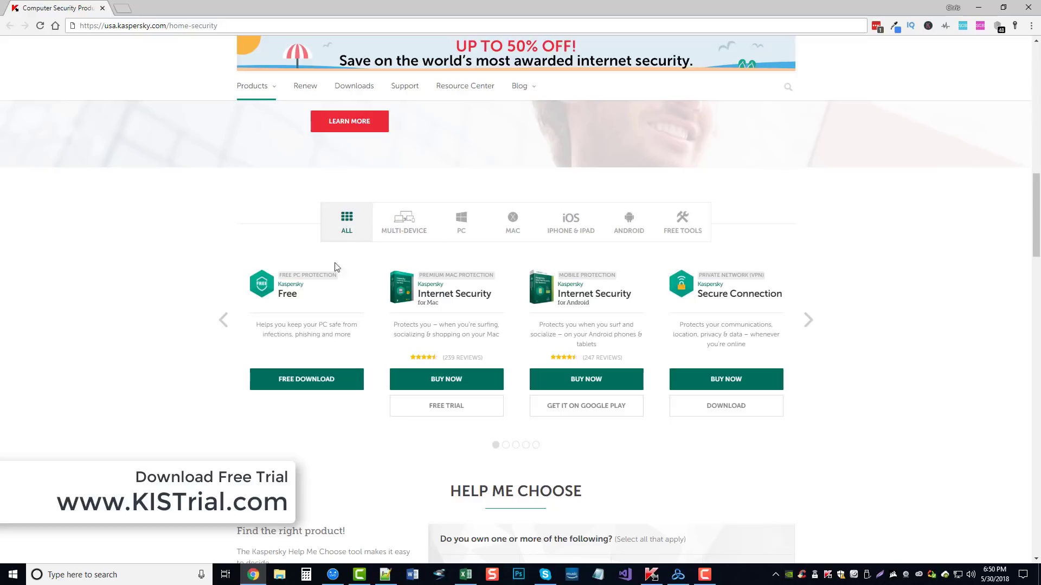
Page through the product carousel twice, then scroll back up to the three pricing cards.
click(808, 322)
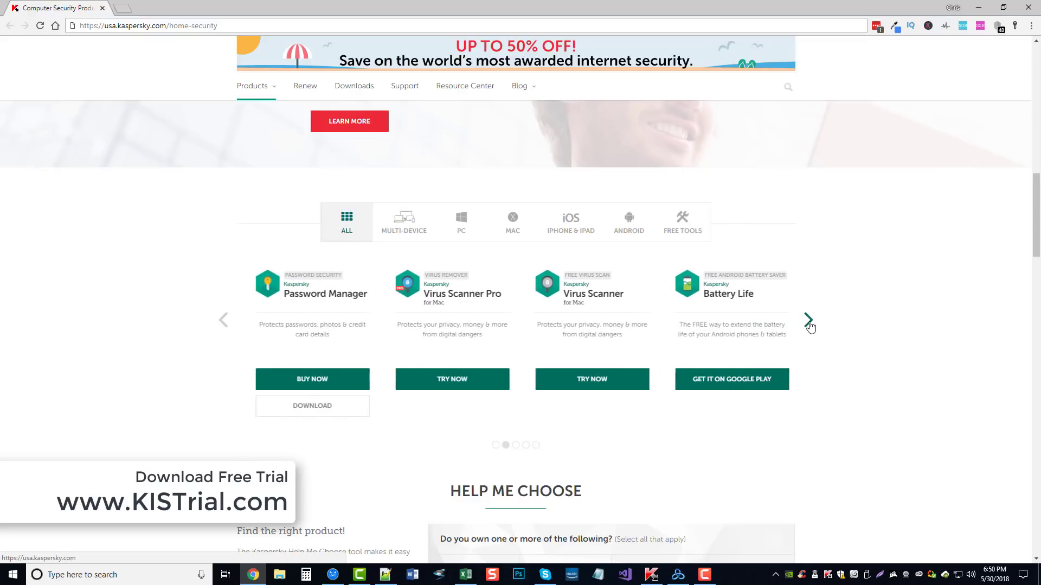
click(809, 323)
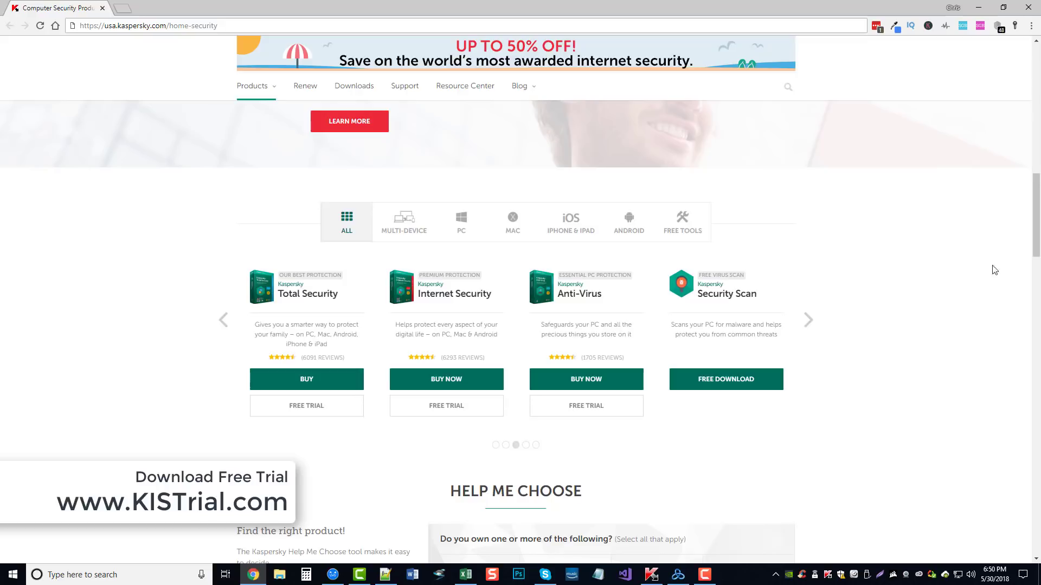
drag(1036, 247, 1036, 103)
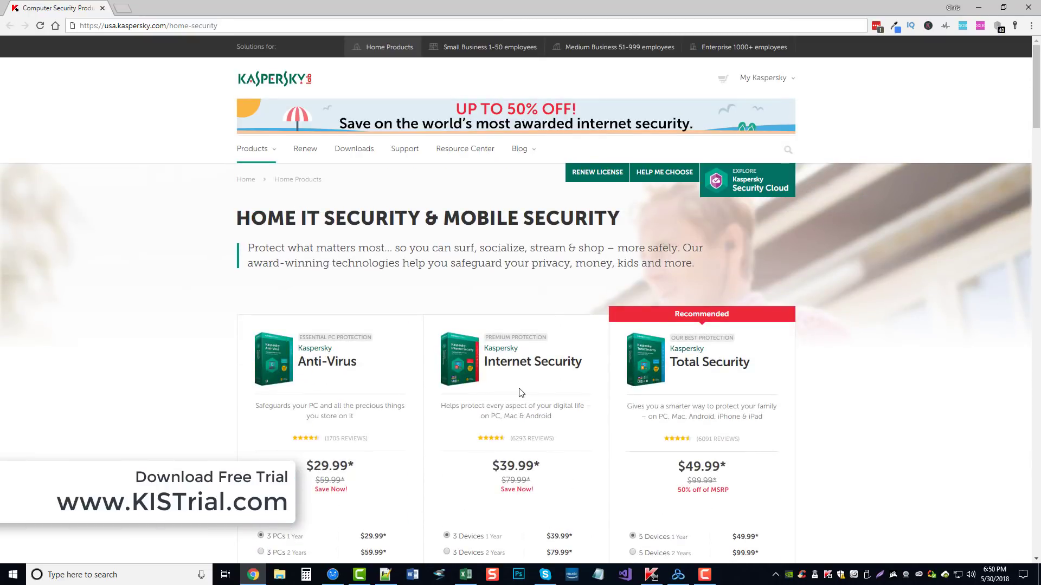
Minimize Chrome to reveal the desktop's Kaspersky Total Security, Safe Money and Password Manager shortcuts.
click(979, 7)
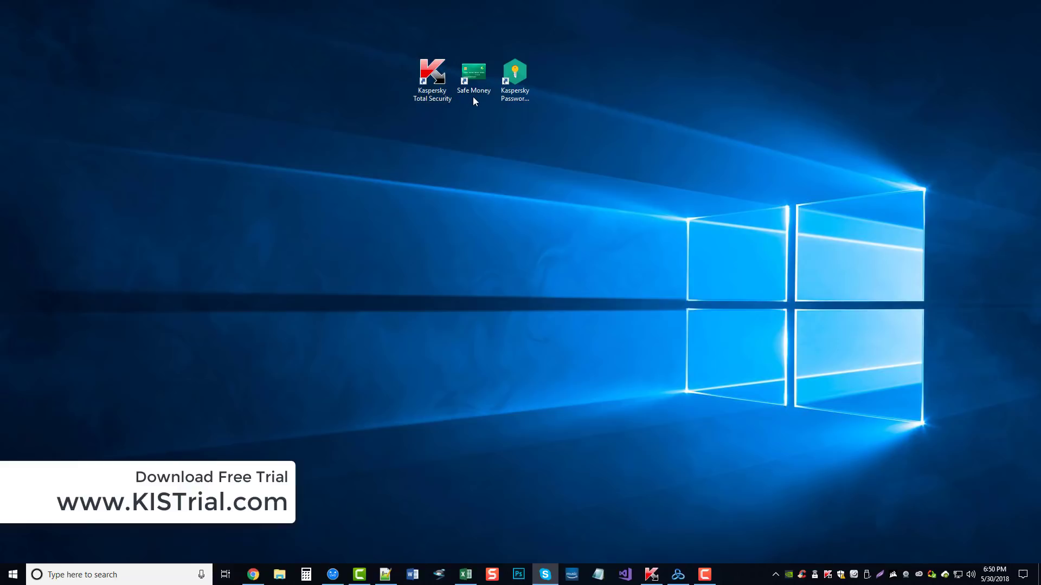
click(515, 96)
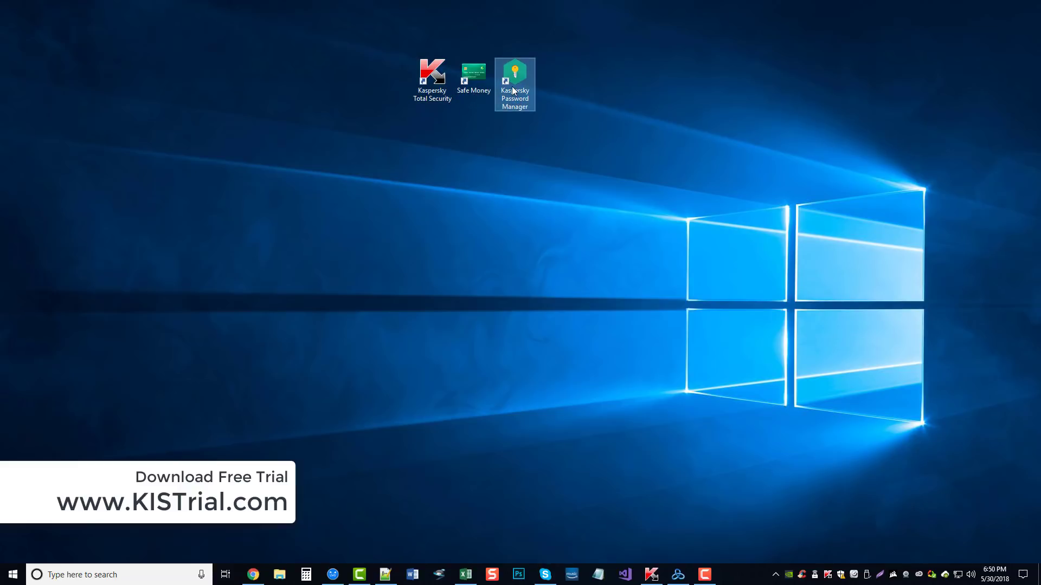
click(619, 204)
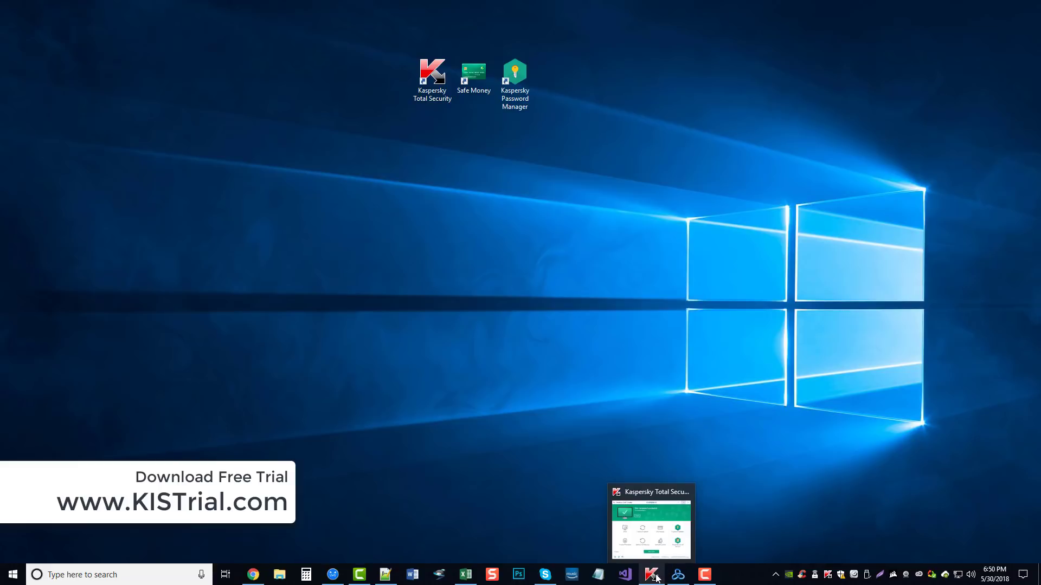
Restore the Kaspersky Total Security window, showing the computer protected with 3 recommendations.
click(654, 575)
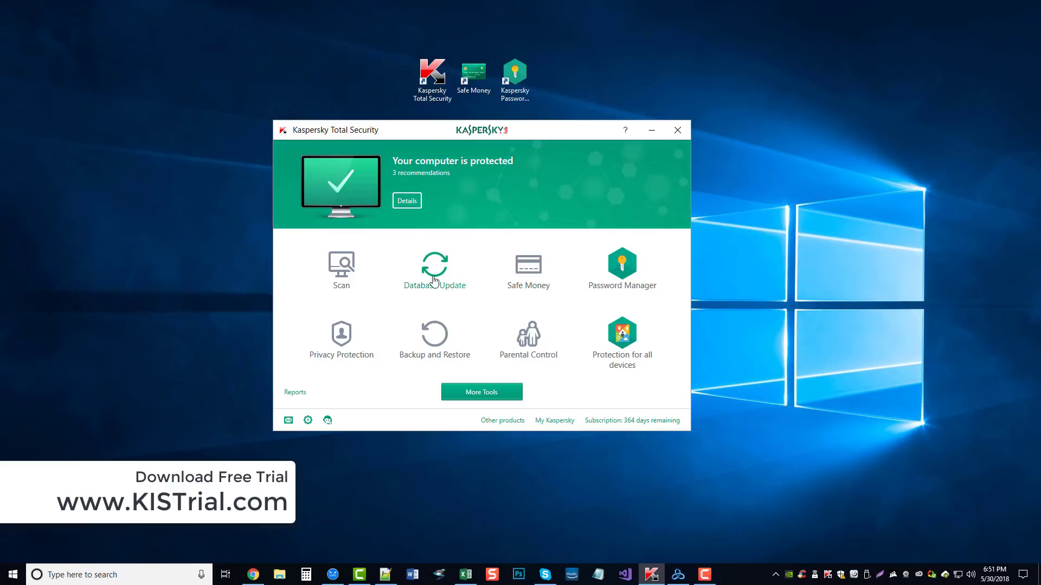
click(357, 271)
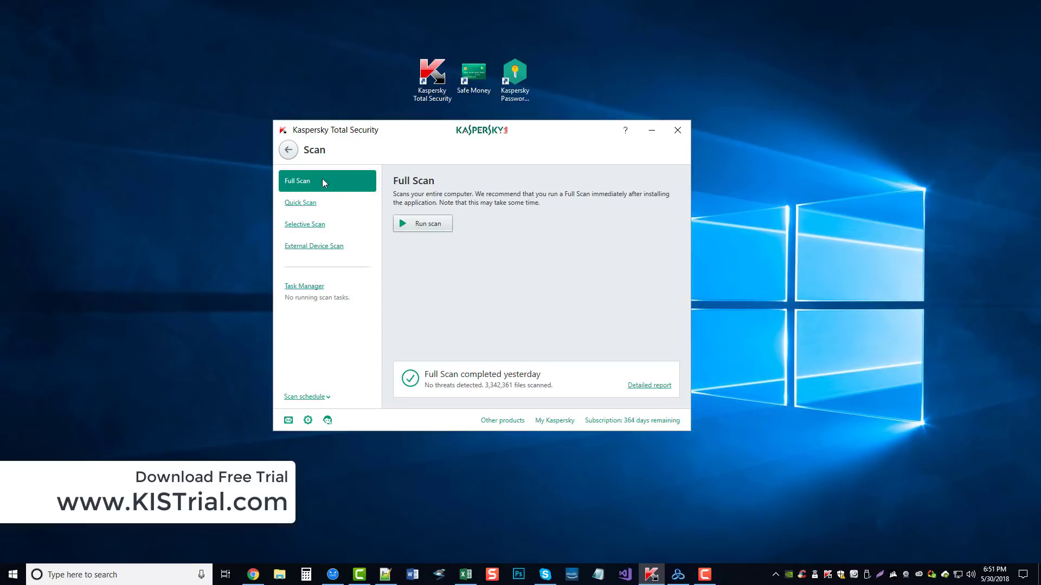
click(310, 208)
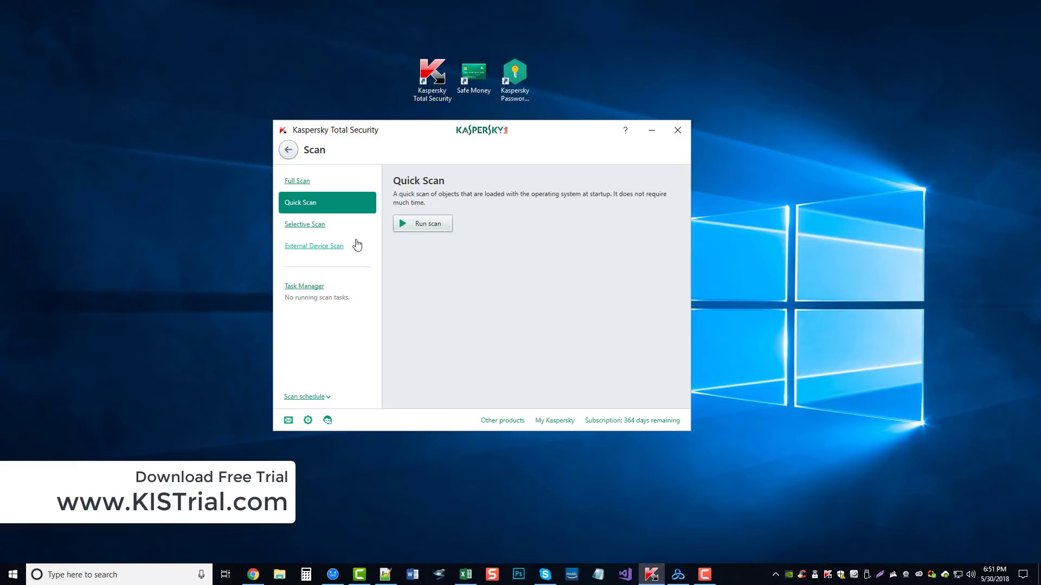
click(317, 226)
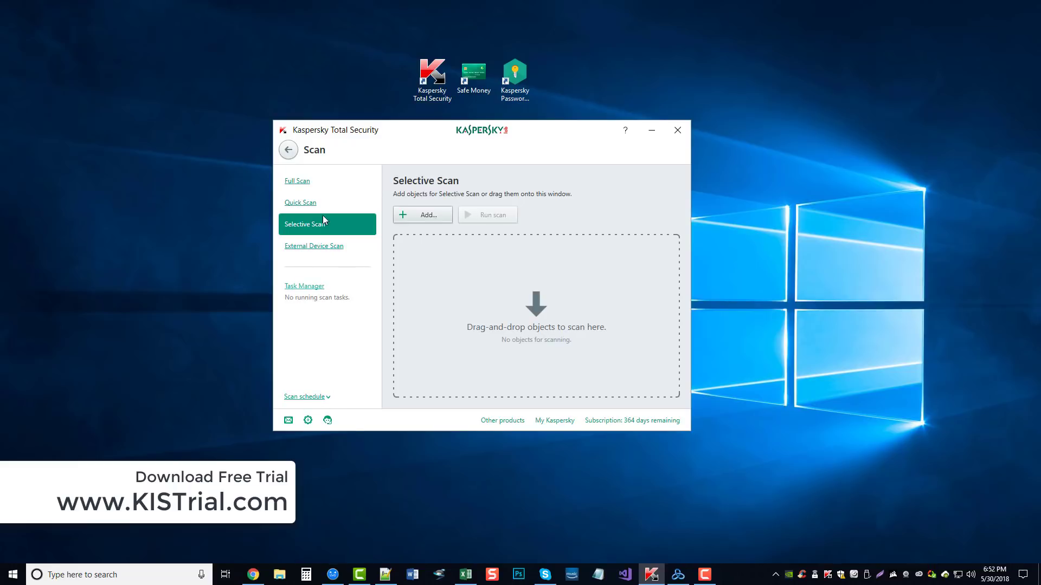
click(288, 150)
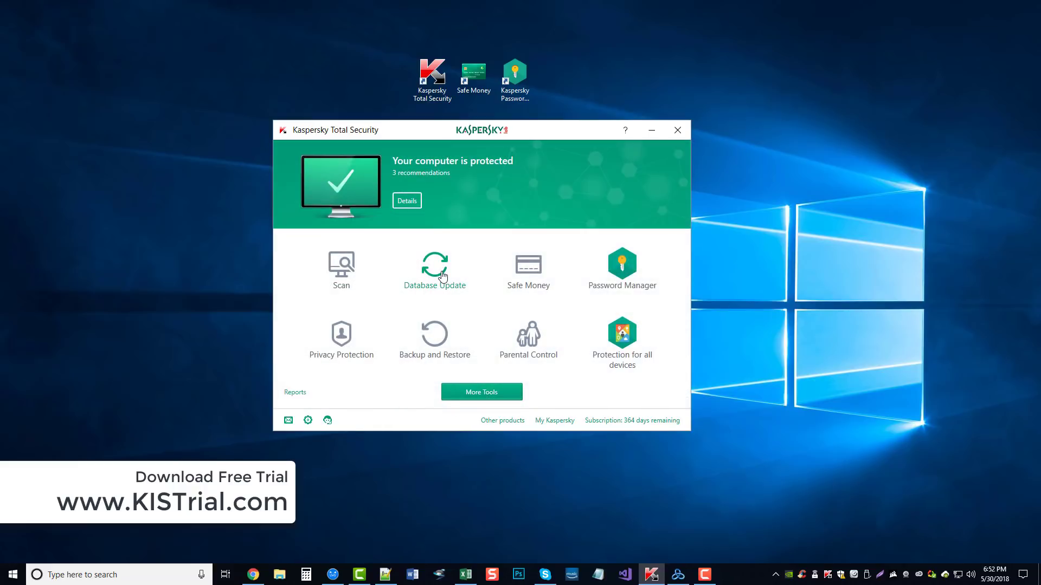
click(443, 275)
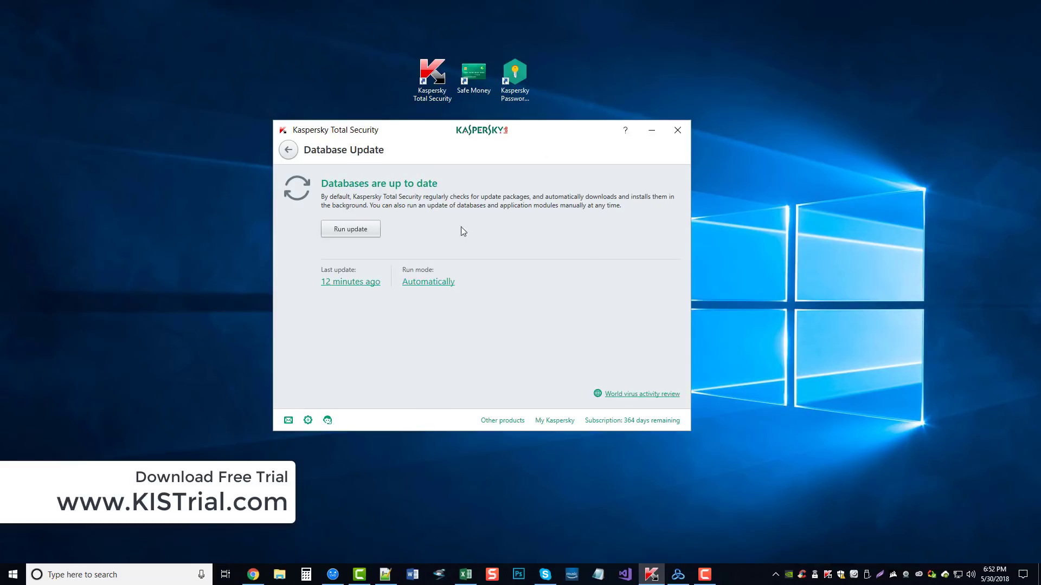
click(287, 150)
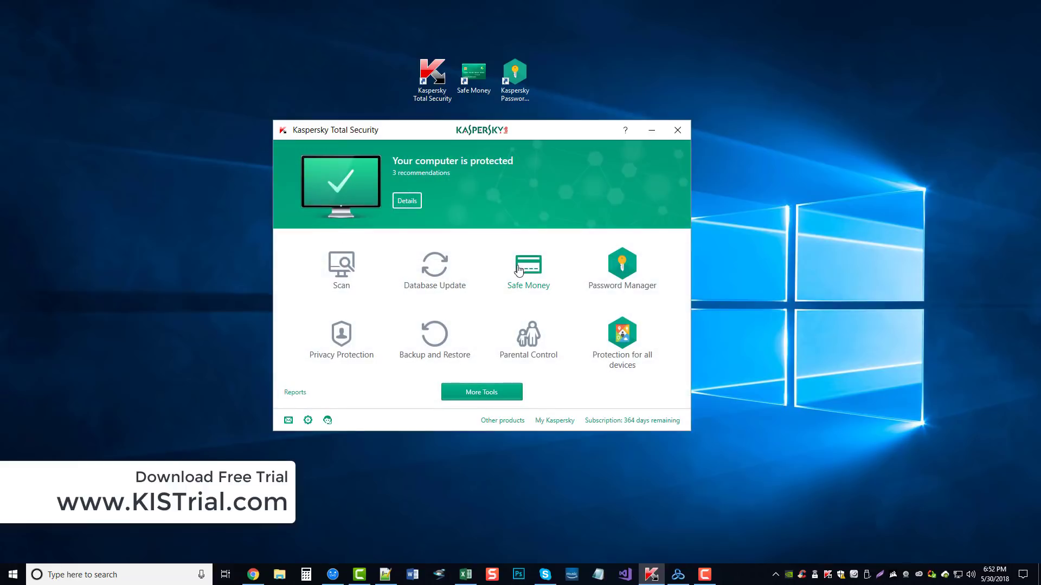
Open Safe Money, select the store.kaspersky.com protected website, and shift the window slightly down-left.
click(528, 268)
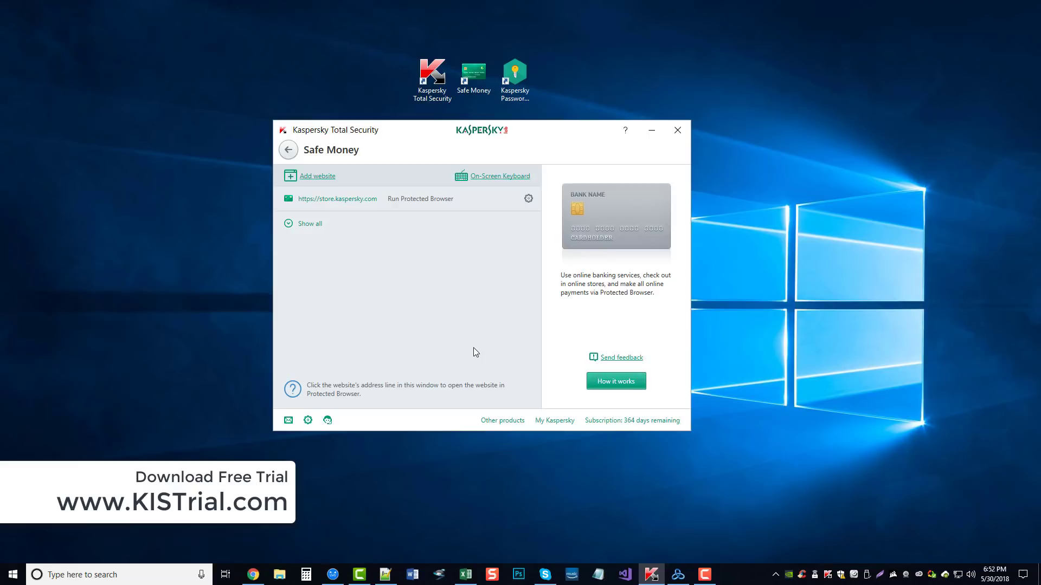
click(329, 200)
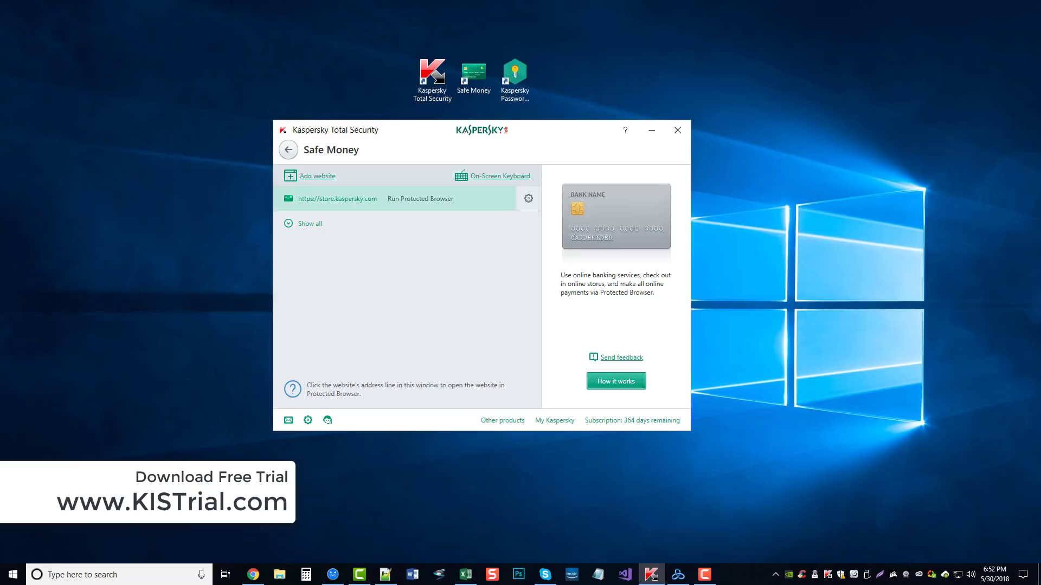
mouse_move(488, 136)
mouse_down()
mouse_move(623, 163)
mouse_move(475, 146)
mouse_up()
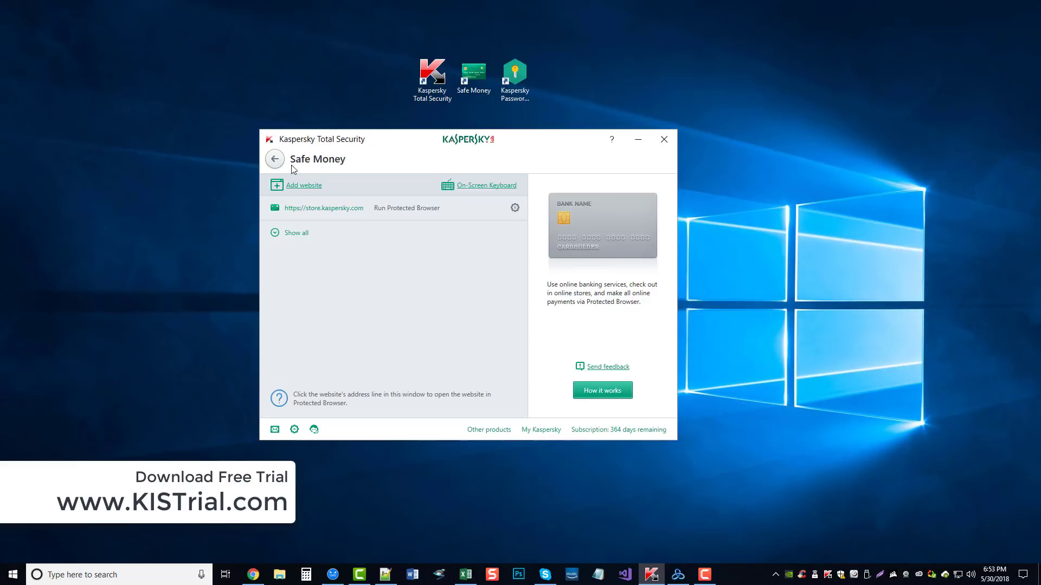
Return to the dashboard and open Privacy Protection to view webcam access and Private Browsing status.
click(274, 159)
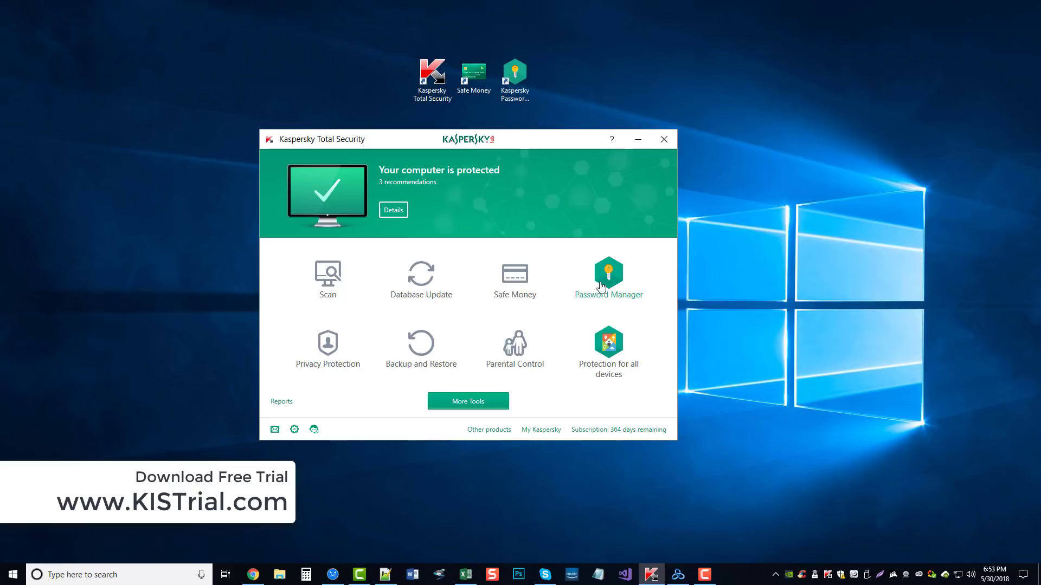
click(326, 346)
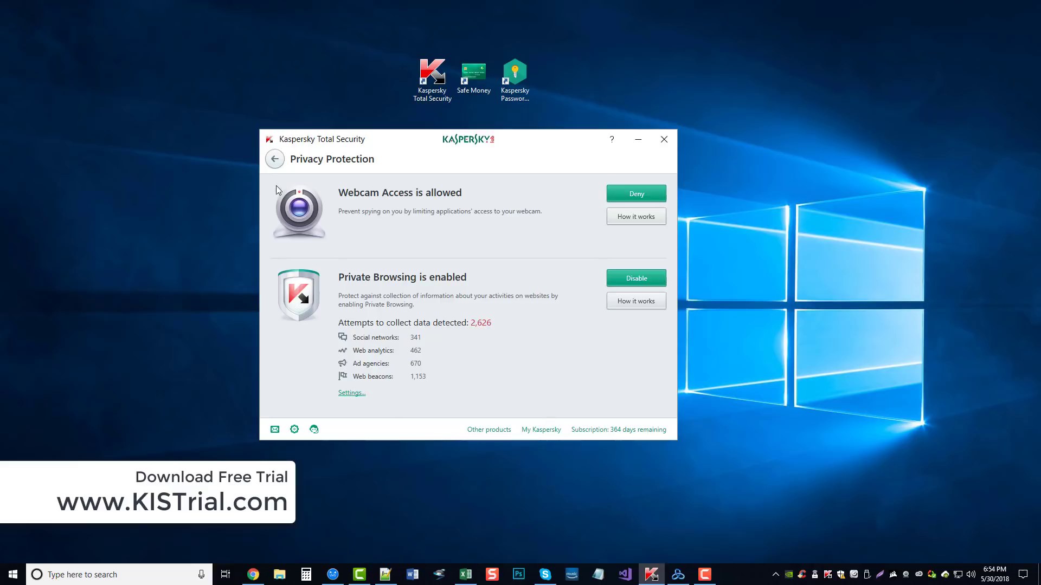
Go back to the dashboard, look over Backup and Restore, then return to the dashboard.
click(266, 164)
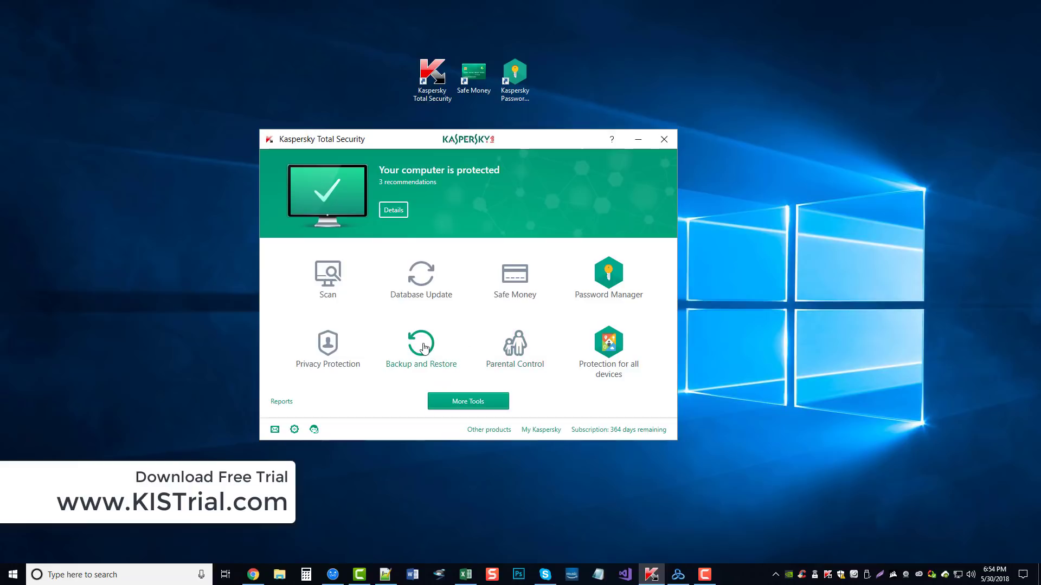
click(424, 347)
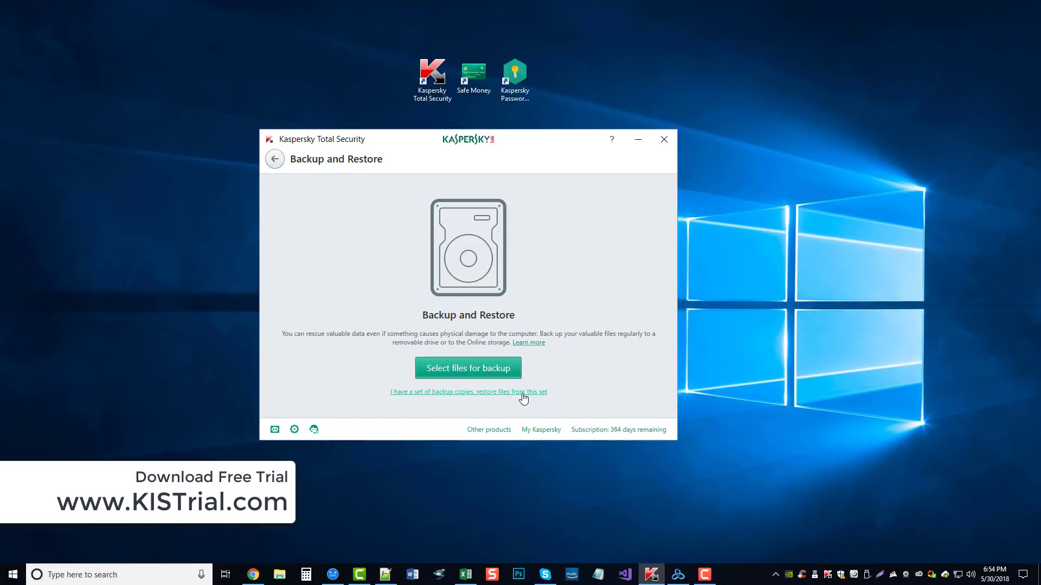
click(274, 159)
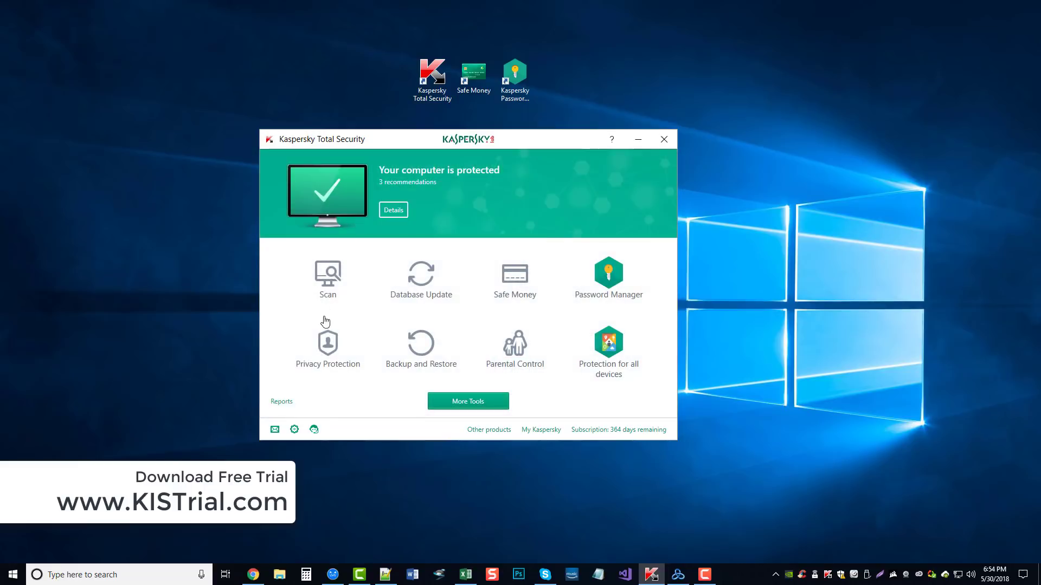
Review one account's Parental Control sections: Applications, Internet, Communication and Content Control, then back out.
click(515, 347)
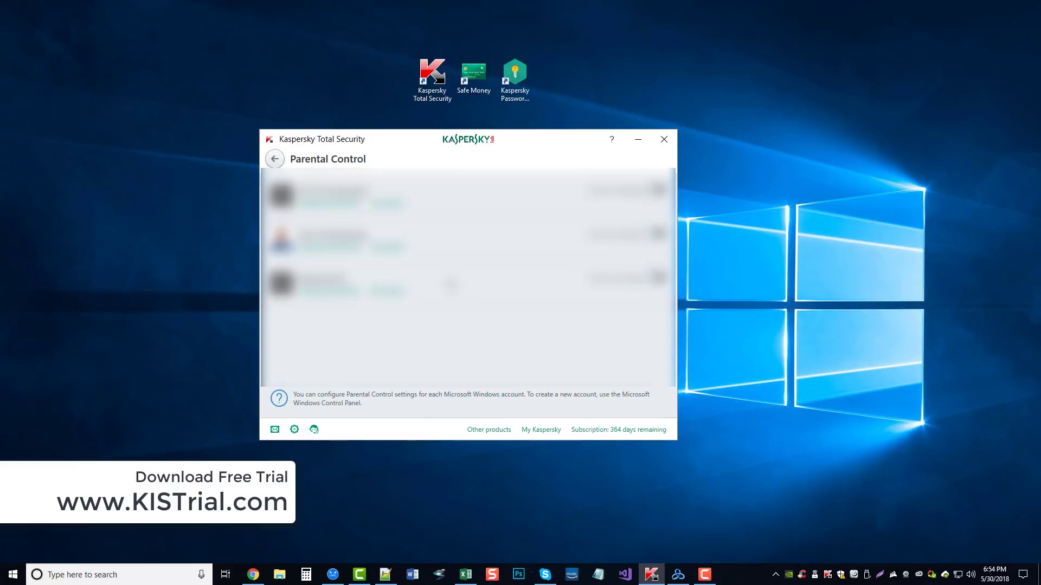
click(343, 253)
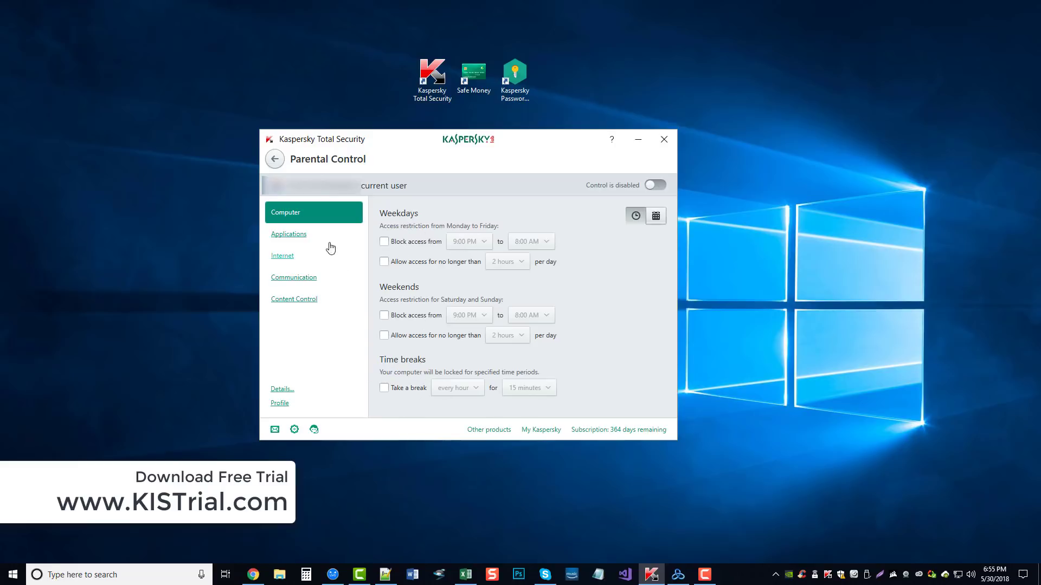
click(299, 235)
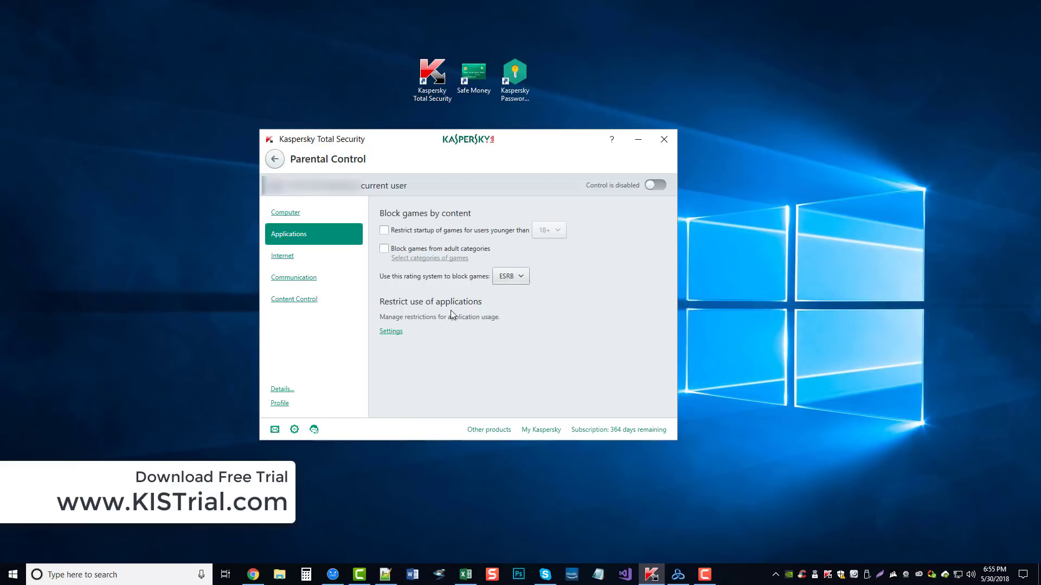
click(286, 259)
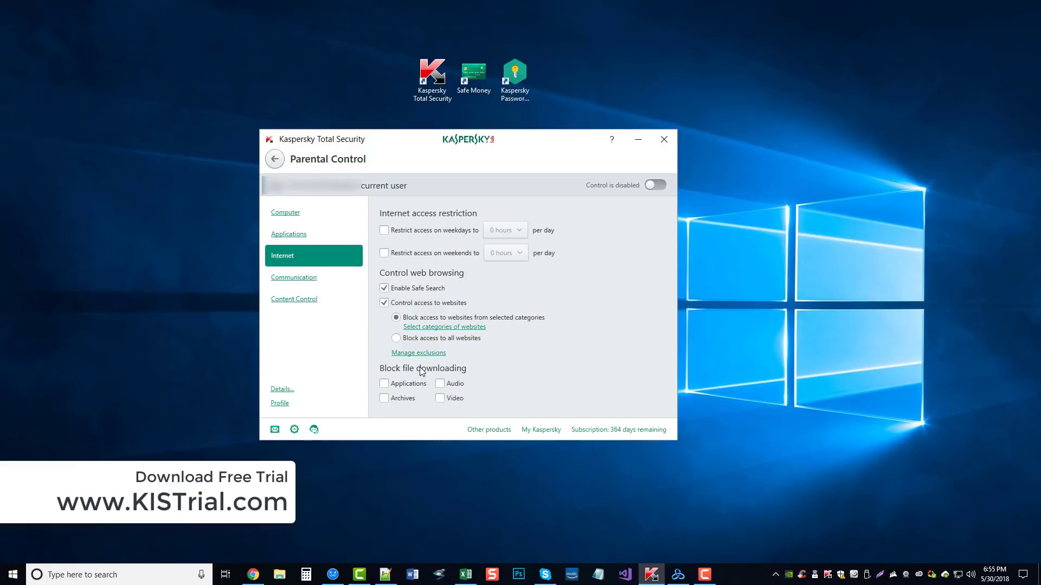
click(303, 279)
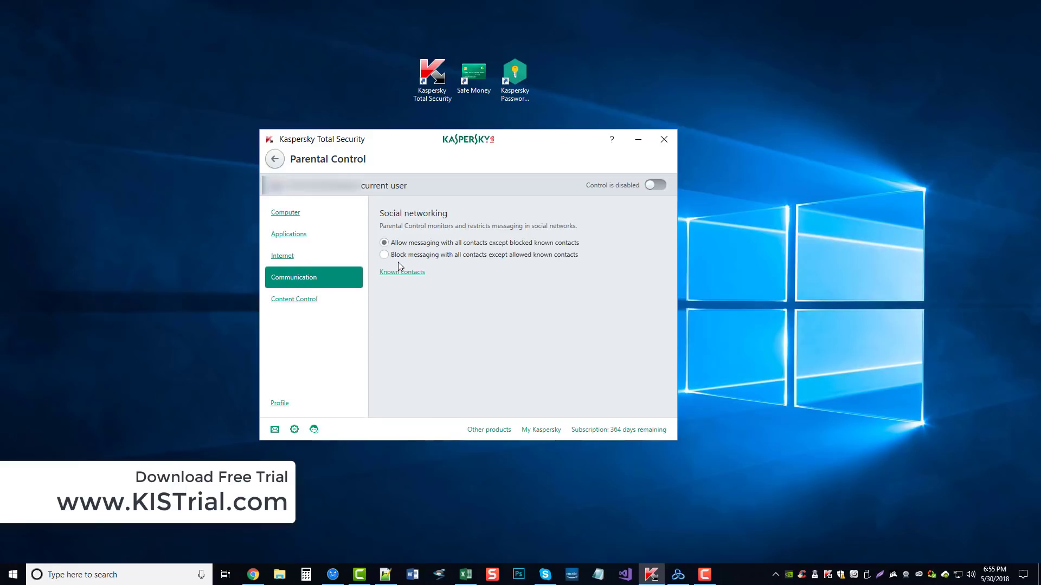
click(304, 302)
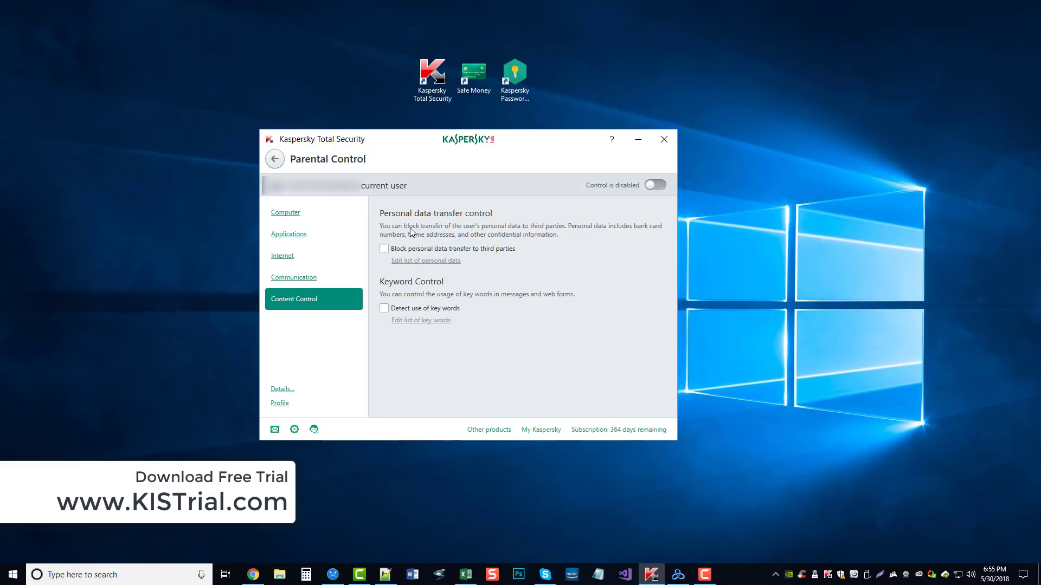
click(274, 160)
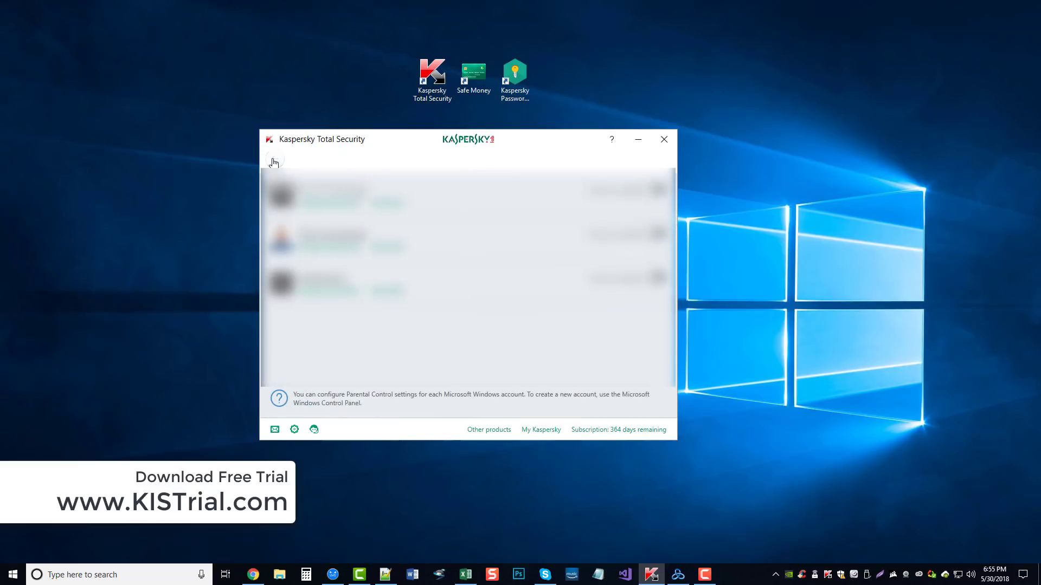
click(274, 162)
click(612, 346)
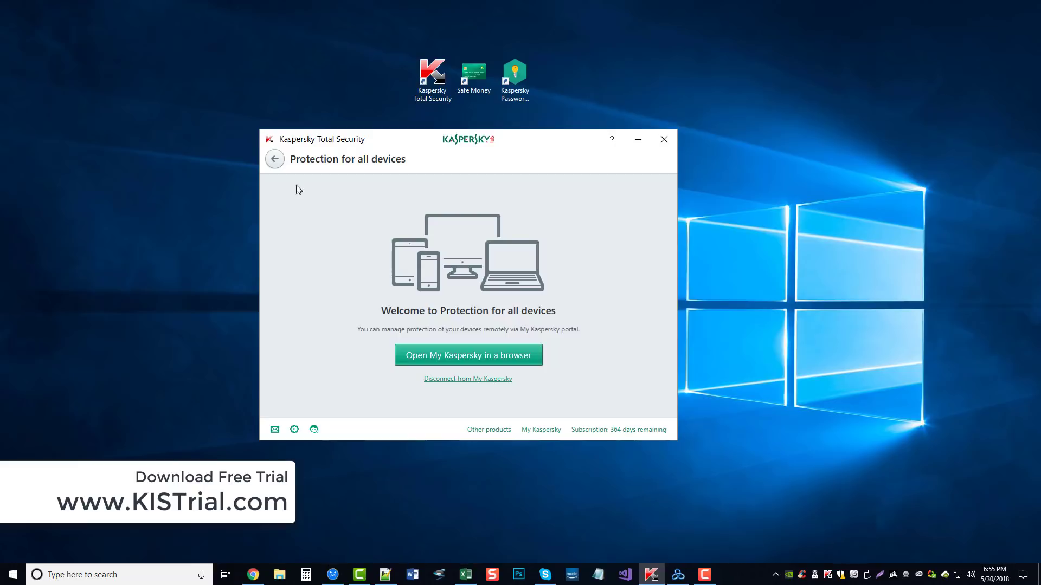
click(275, 160)
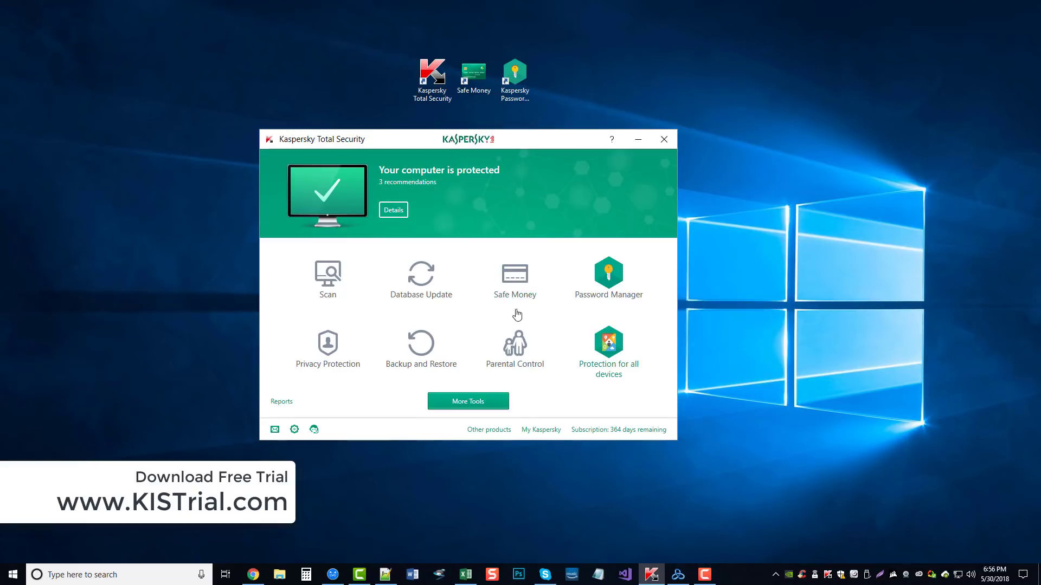
click(481, 402)
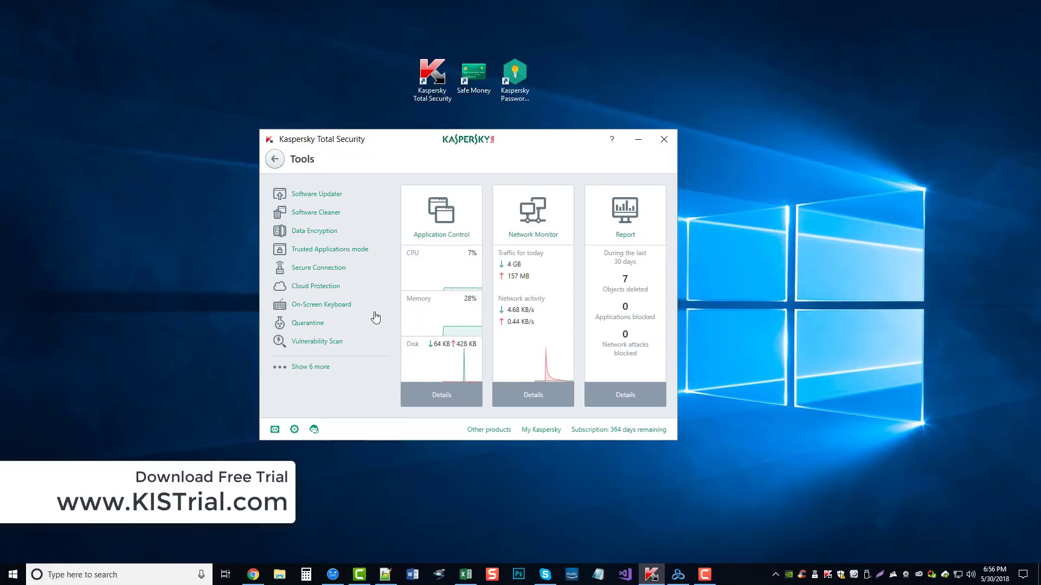
click(281, 164)
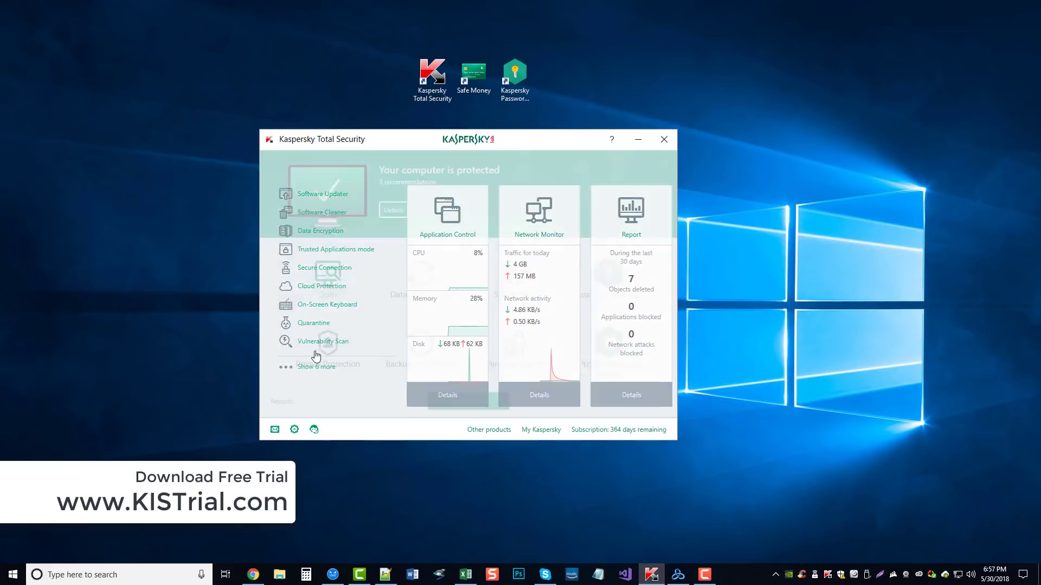
click(295, 430)
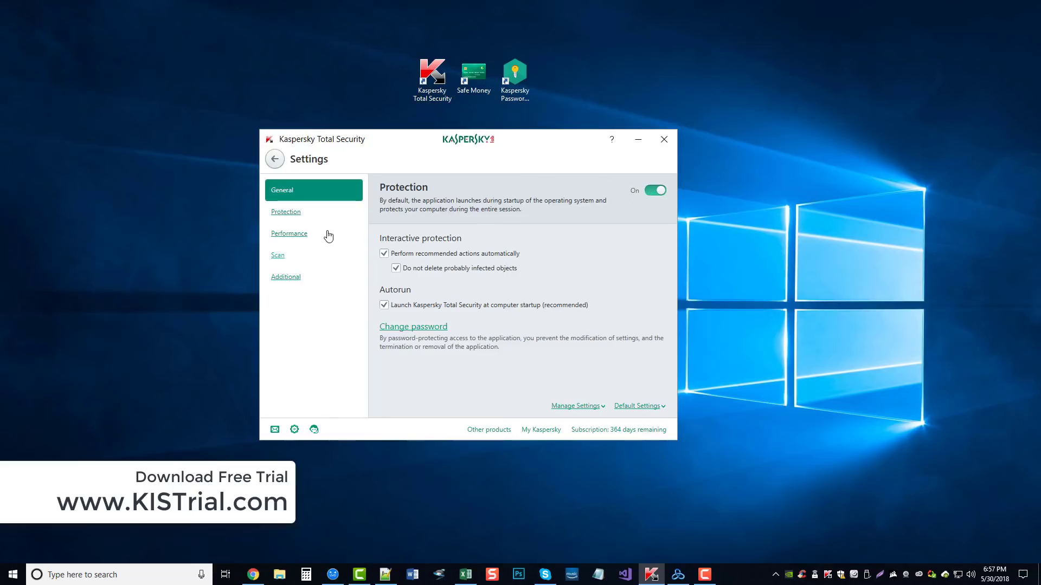
click(292, 213)
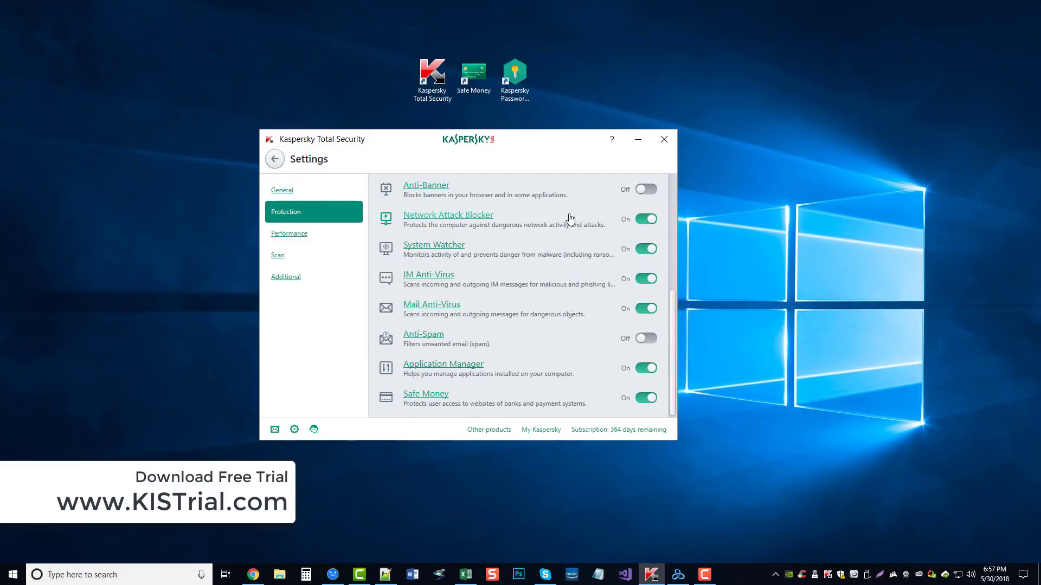
scroll(536, 282, up, 4)
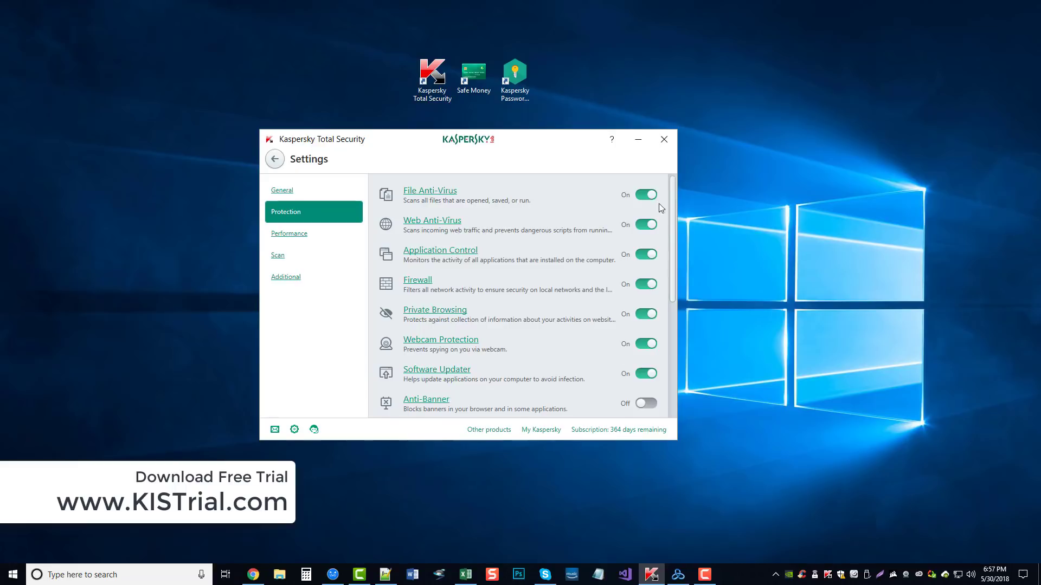
click(297, 232)
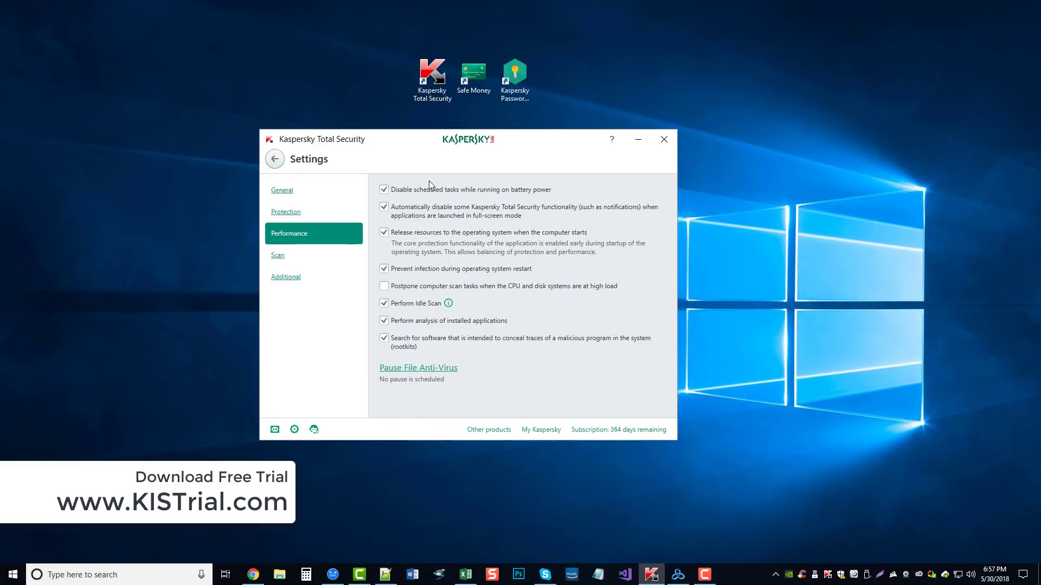
click(311, 254)
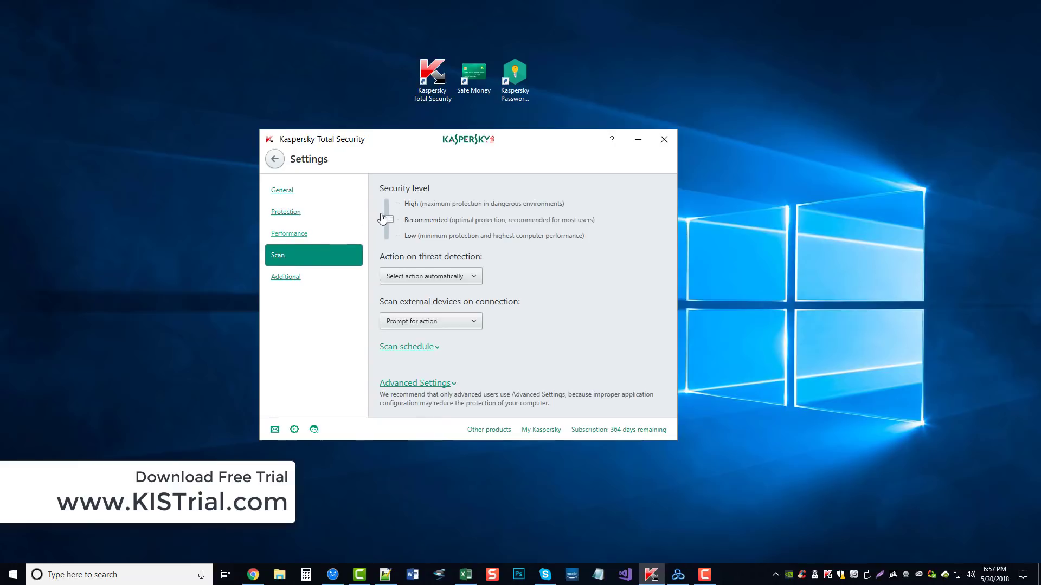
click(295, 276)
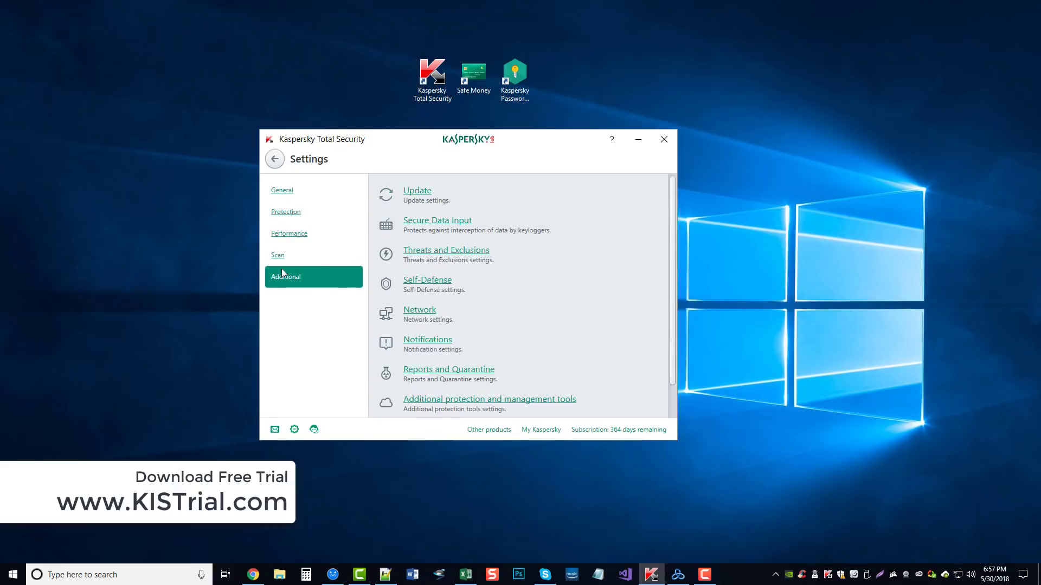
click(275, 159)
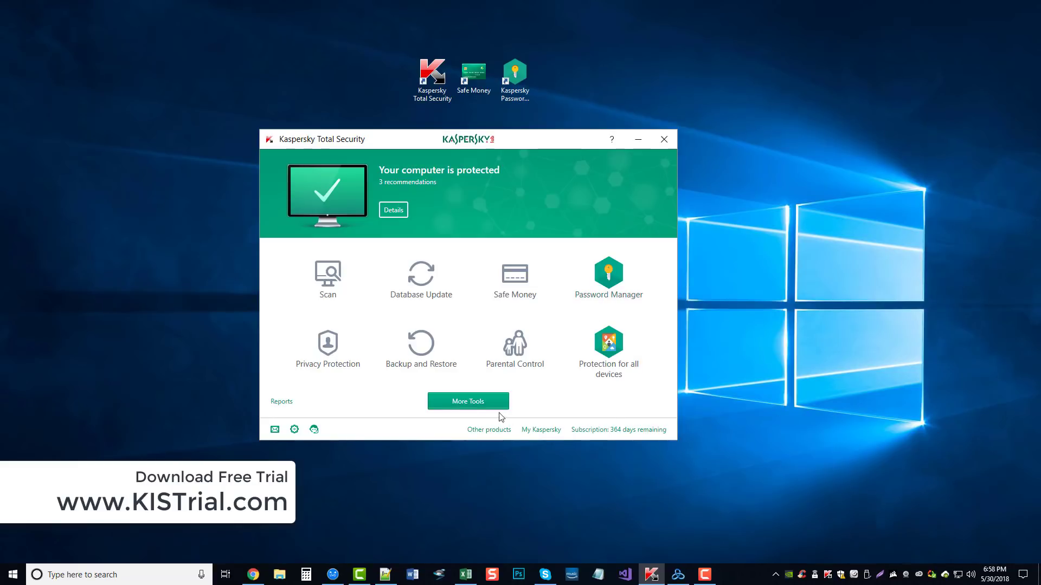
click(519, 274)
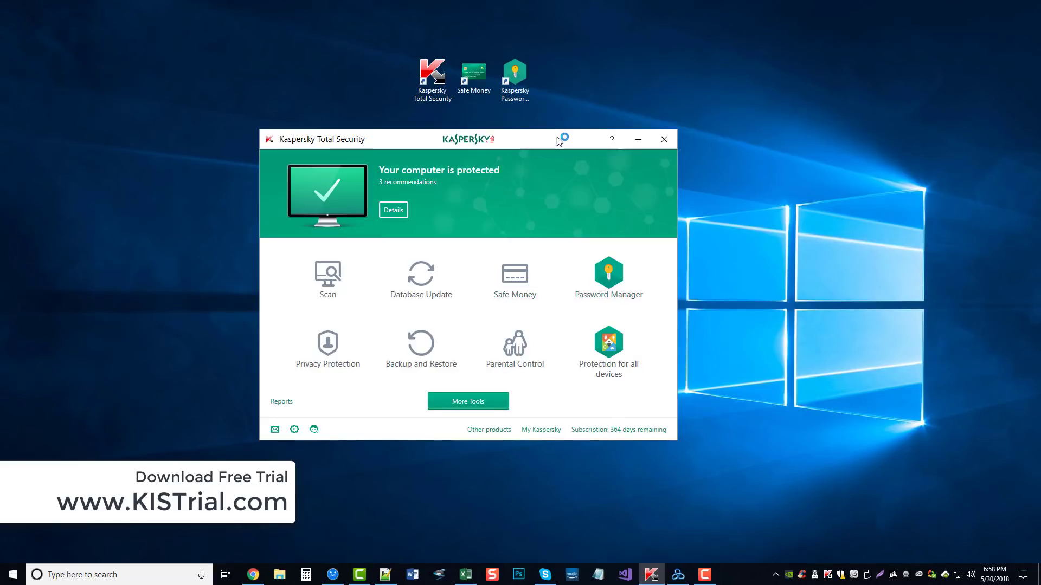